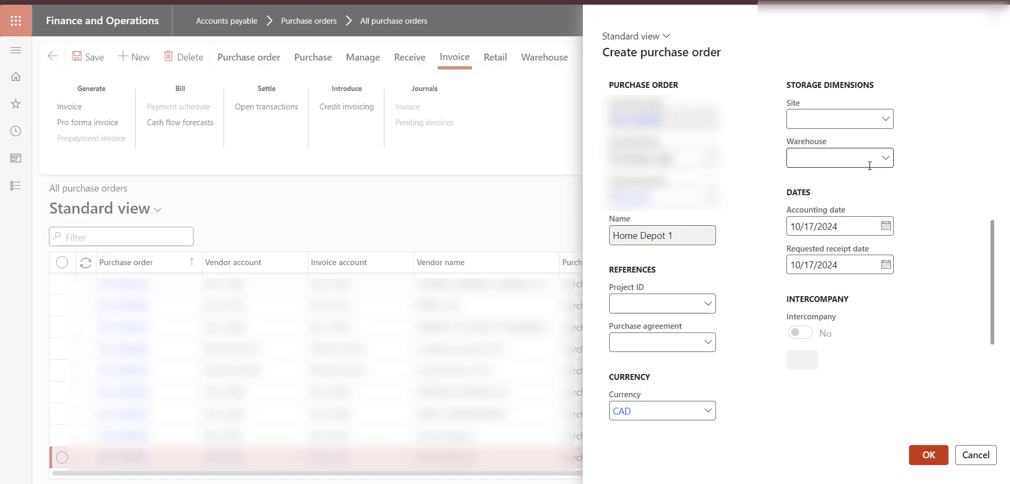
# Step: Set the new Home Depot 1 purchase order's warehouse to SERVICES and create the order
pyautogui.click(886, 162)
pyautogui.click(642, 287)
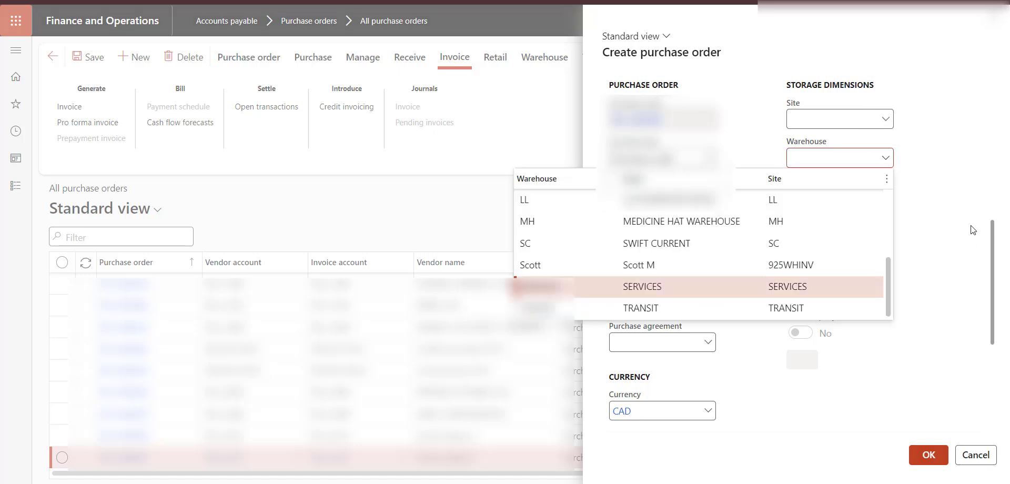
pyautogui.click(943, 182)
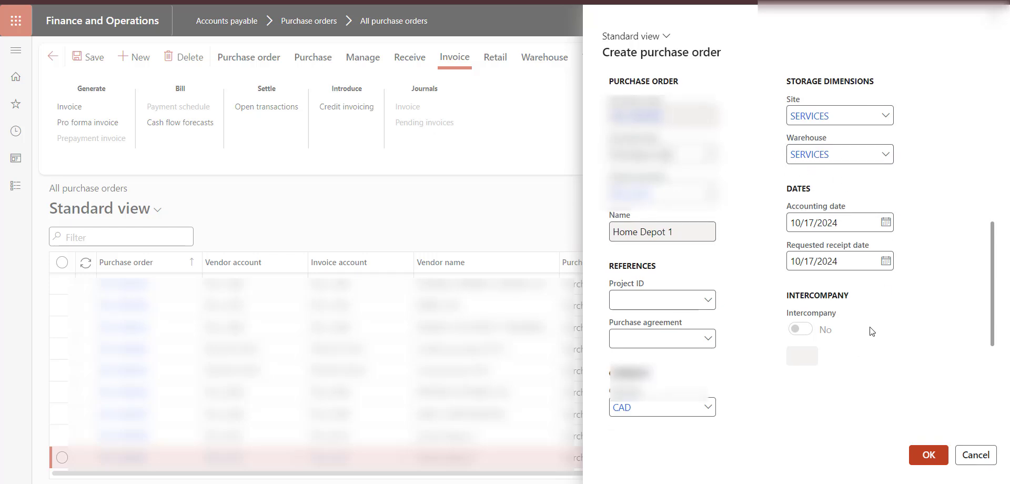
pyautogui.scroll(-3, 872, 336)
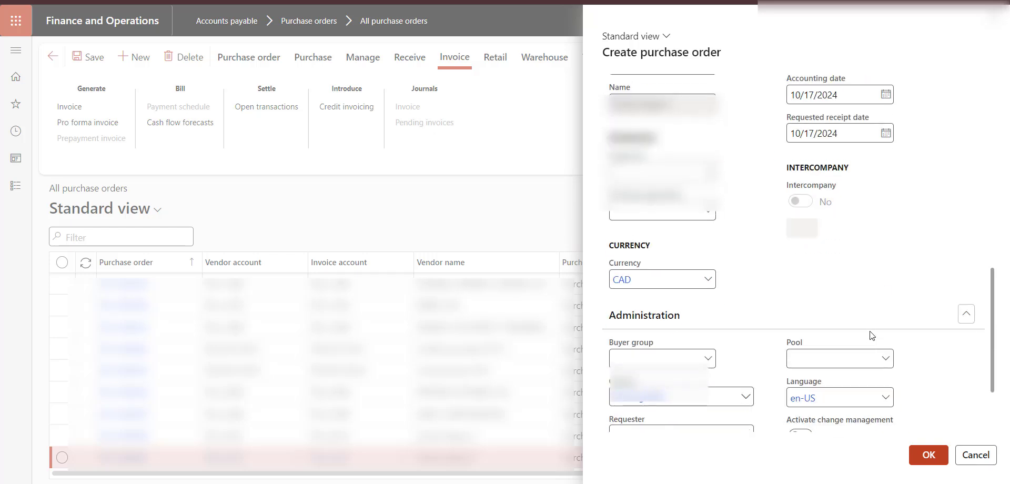
pyautogui.click(927, 454)
# Step: Enter the Advertising item on the first purchase order line with a unit price of 1,000.00
pyautogui.write('a')
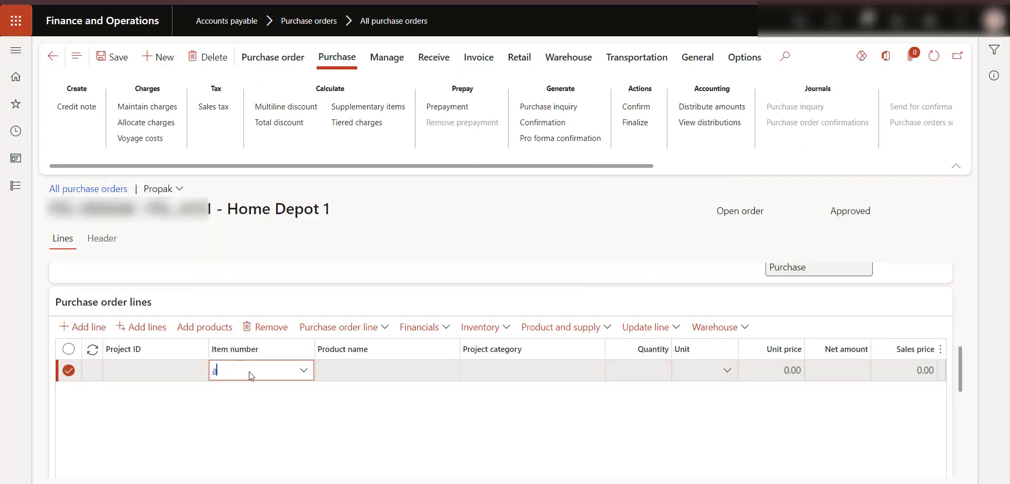
pyautogui.write('dver')
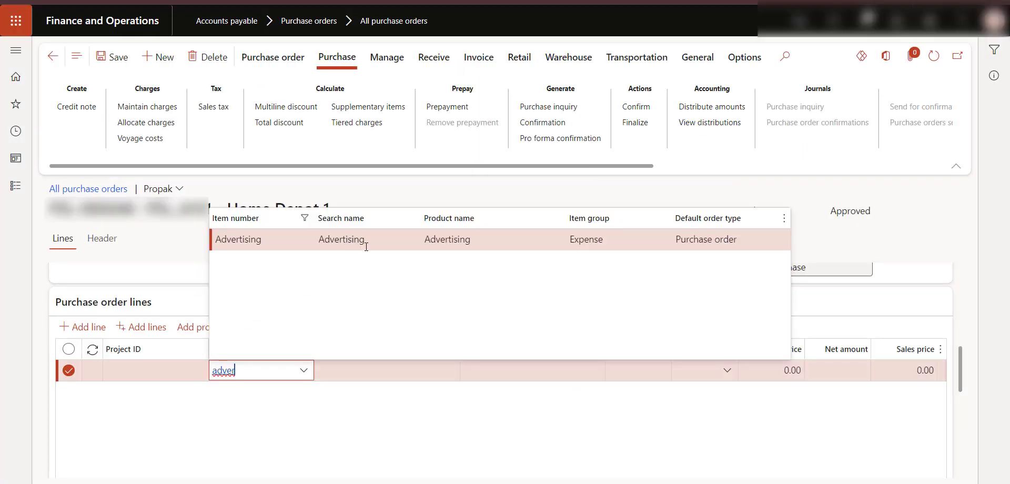
pyautogui.click(368, 244)
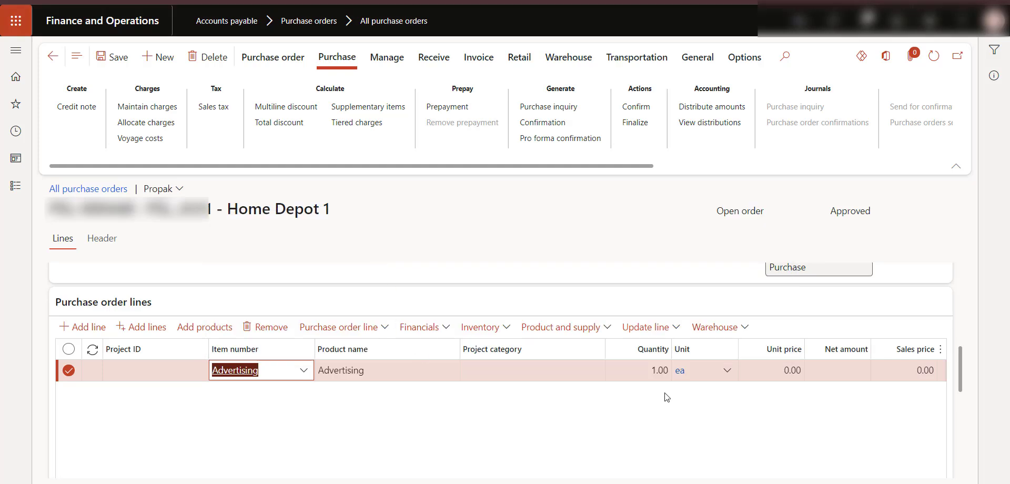
pyautogui.click(749, 376)
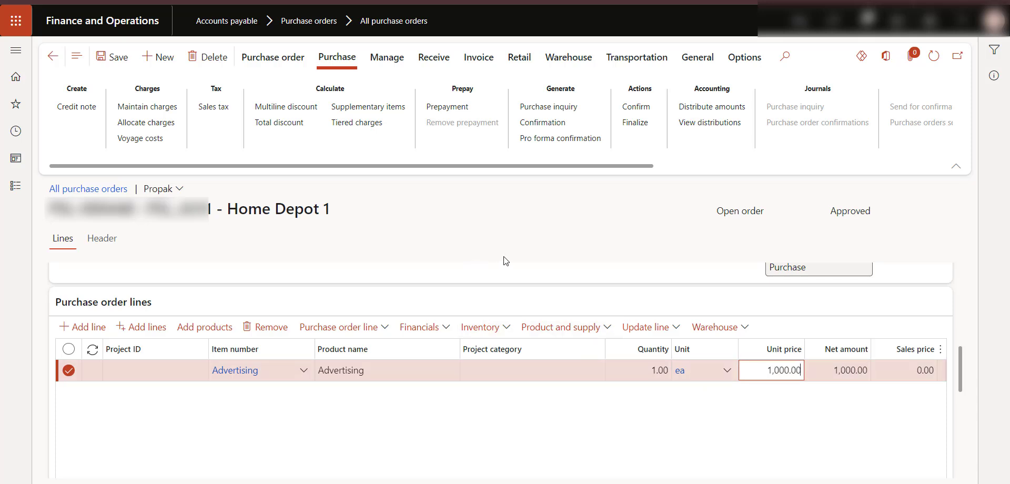
# Step: Examine the item sales tax group and sales tax group in the Advertising line's setup details
pyautogui.scroll(-5, 503, 310)
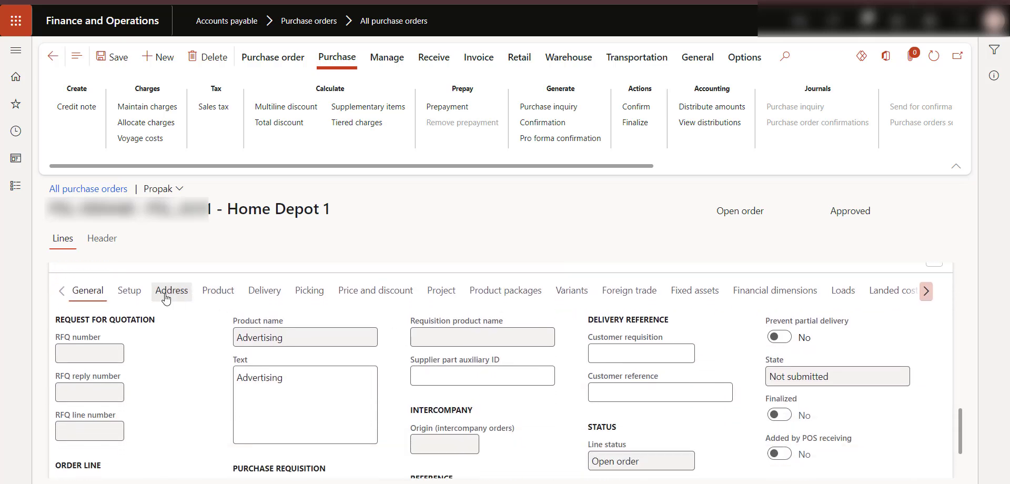
pyautogui.click(129, 290)
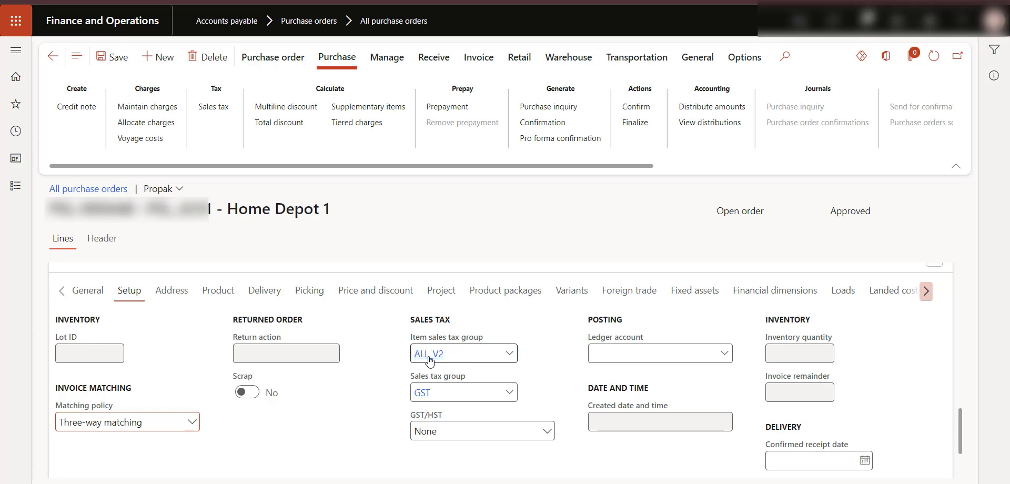
pyautogui.moveTo(456, 367)
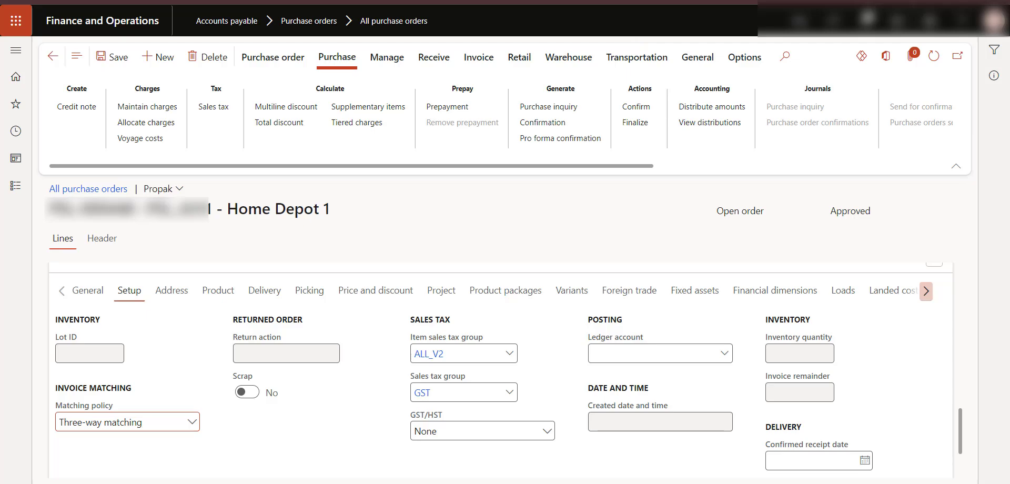
# Step: Open the Advertising released product separately and examine its item sales tax groups for purchasing and selling
pyautogui.rightClick(750, 1)
pyautogui.click(809, 104)
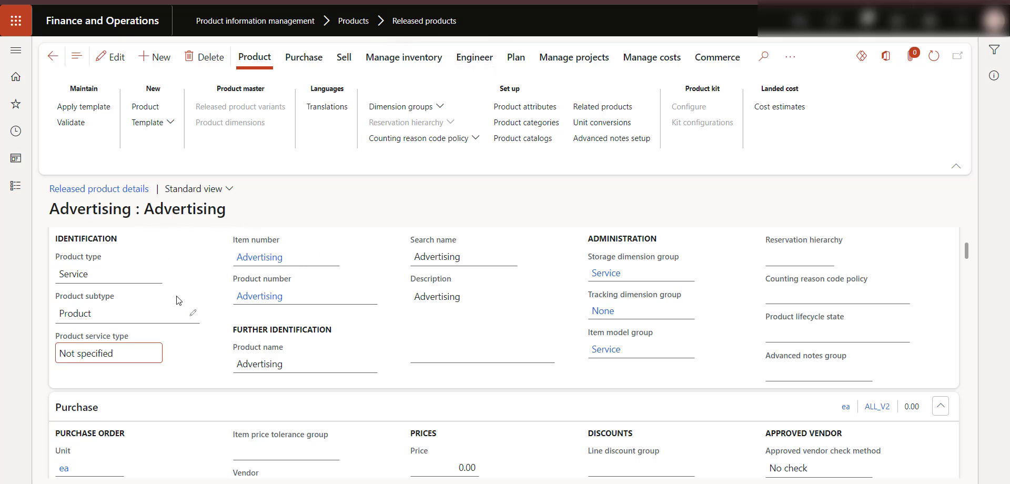
pyautogui.scroll(-3, 176, 304)
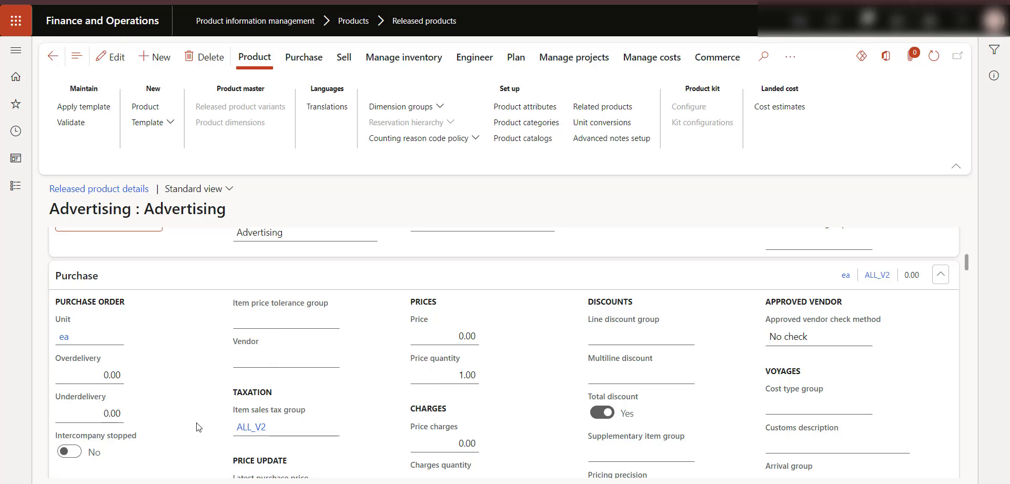
pyautogui.scroll(-5, 197, 427)
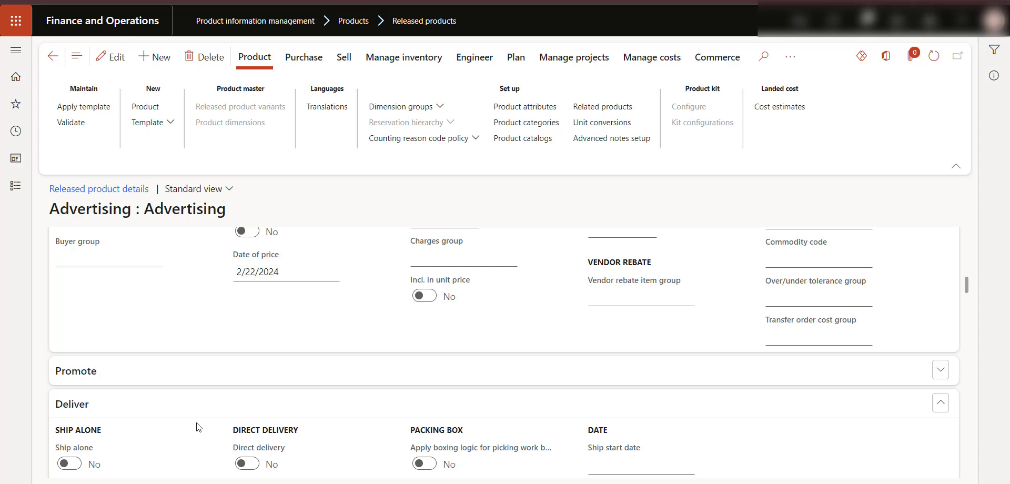
pyautogui.scroll(-5, 197, 427)
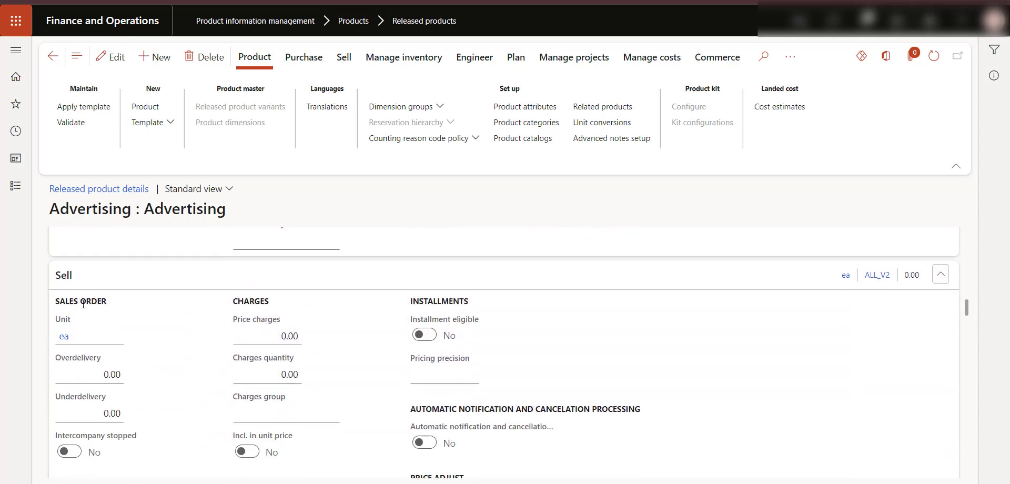
pyautogui.scroll(-3, 163, 349)
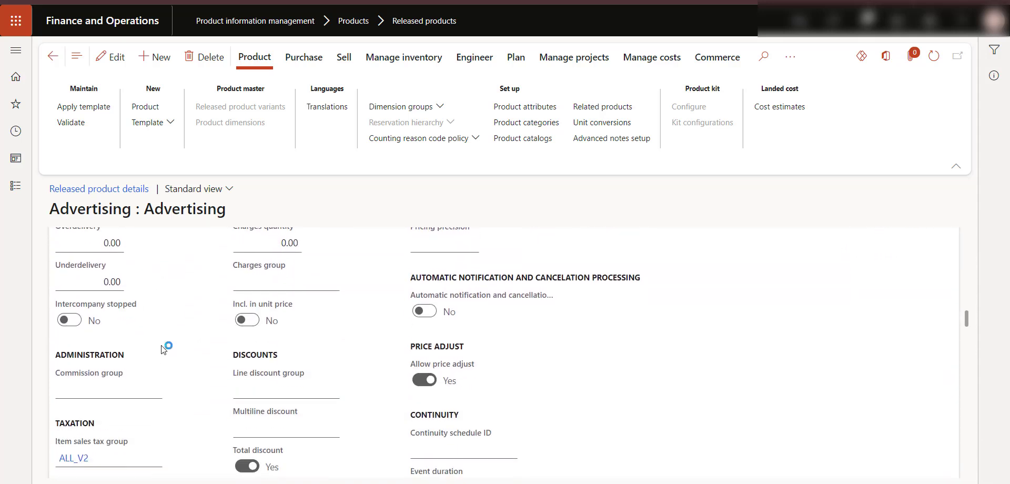
pyautogui.scroll(-1, 163, 349)
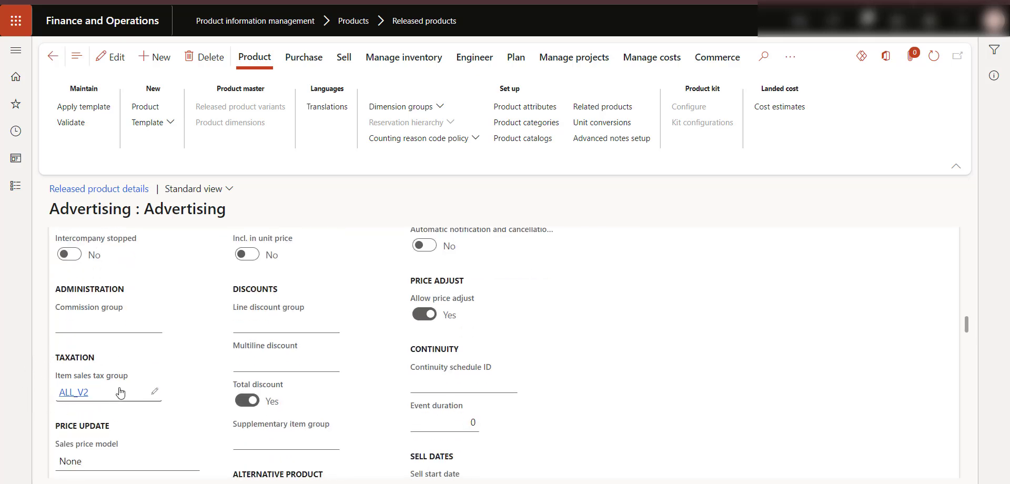
pyautogui.moveTo(122, 388)
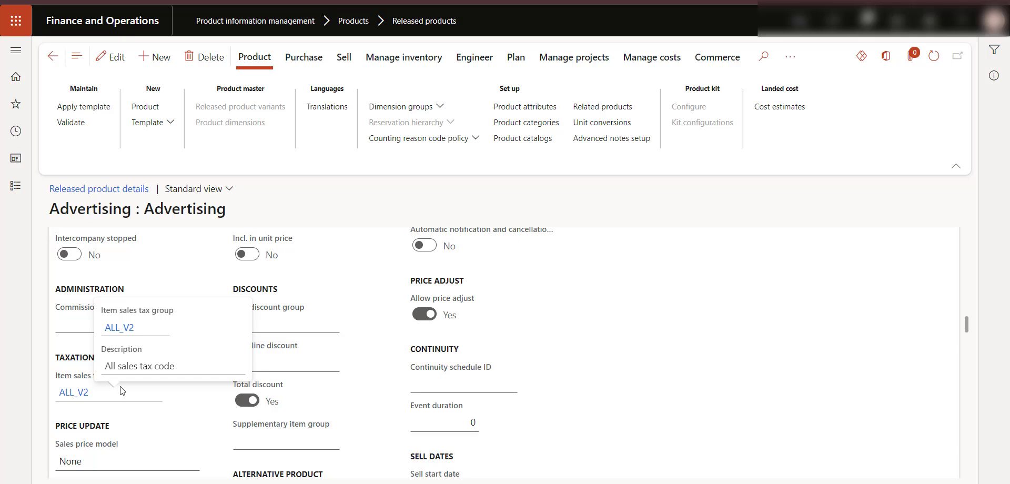
pyautogui.moveTo(126, 310)
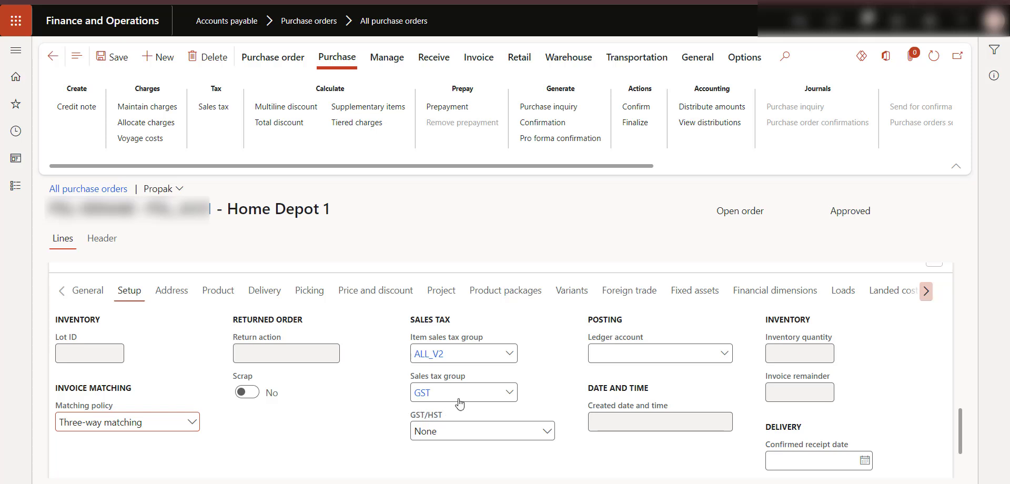
# Step: Return to the purchase order and check the sales tax amount in its totals
pyautogui.moveTo(431, 405)
pyautogui.scroll(4, 407, 418)
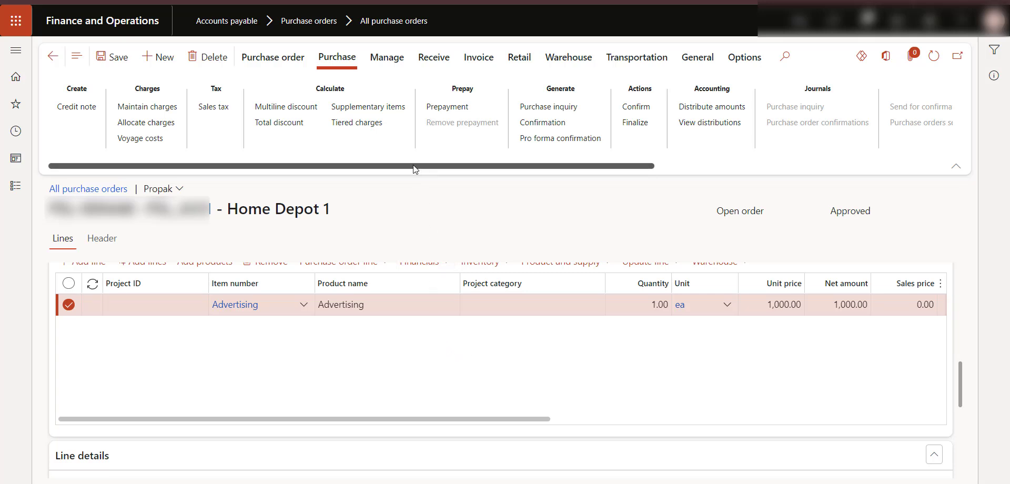
pyautogui.click(283, 60)
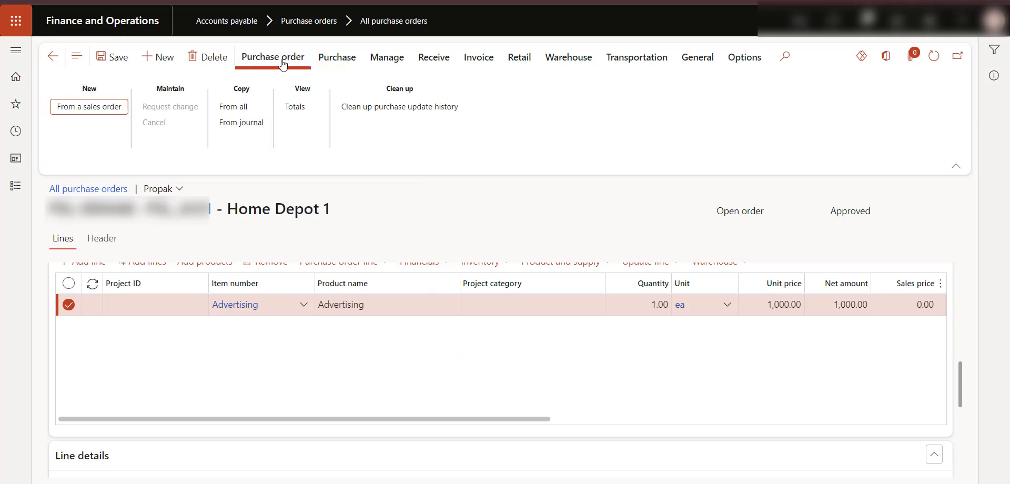
pyautogui.click(295, 106)
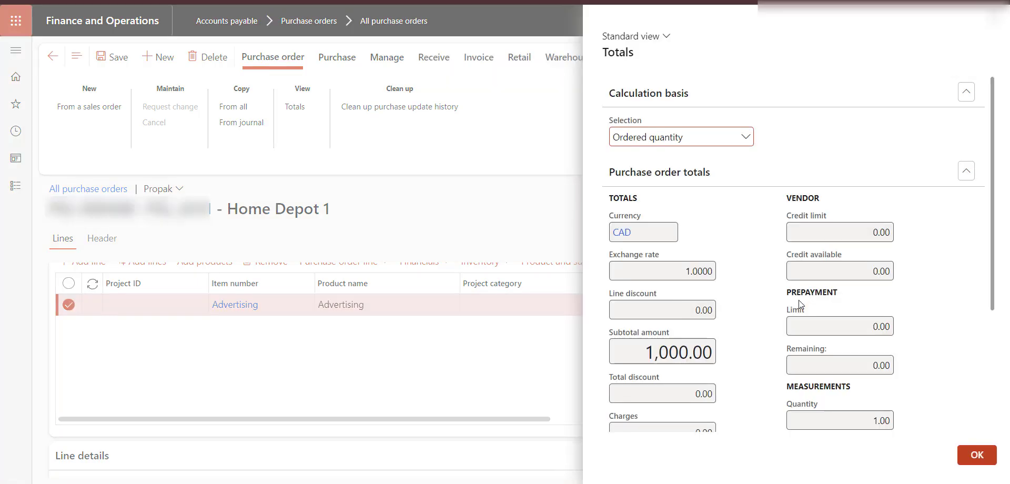
pyautogui.scroll(-4, 798, 300)
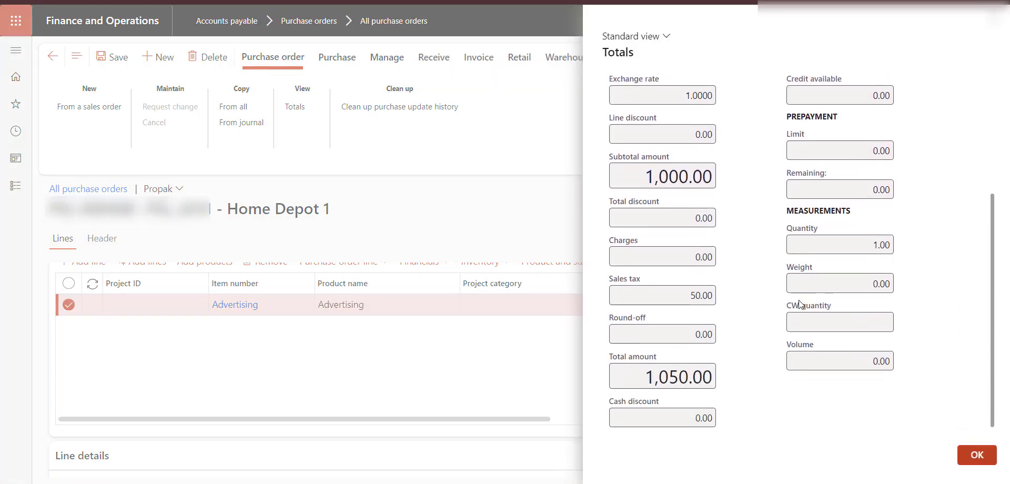
pyautogui.click(649, 288)
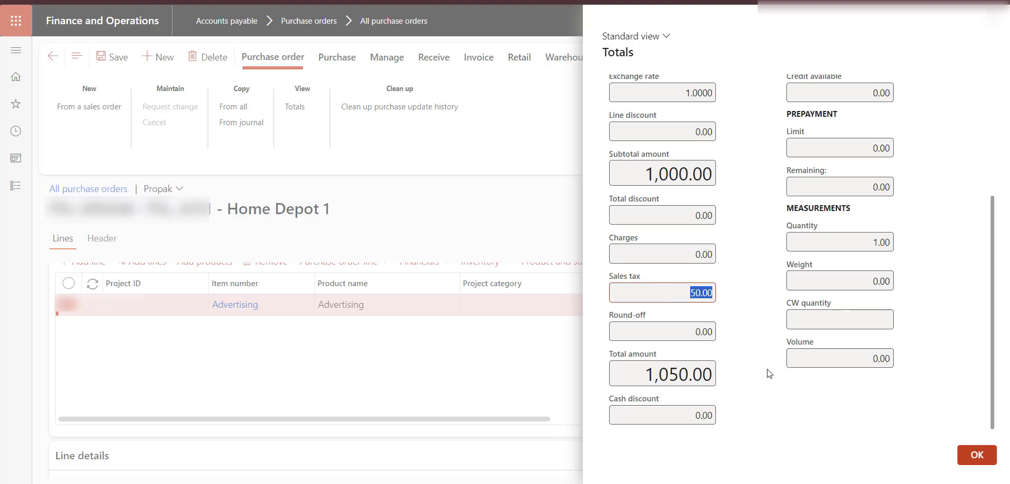
pyautogui.click(972, 453)
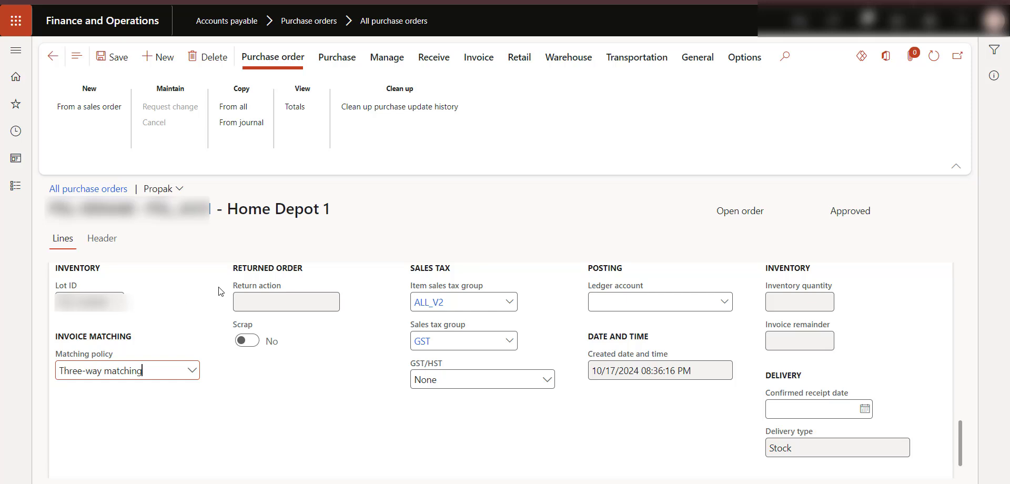
# Step: Review the purchase order's sales tax transactions, including the tax code, percent and actual amount
pyautogui.click(336, 58)
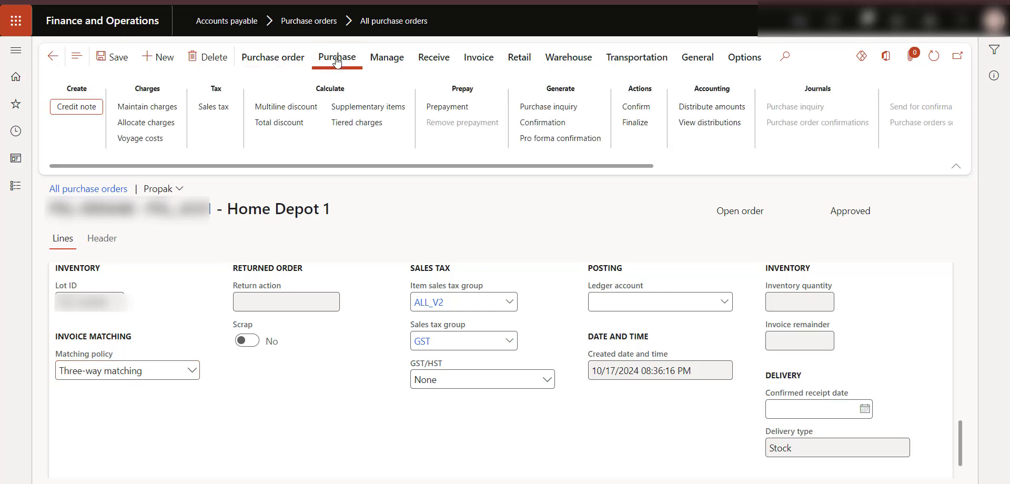
pyautogui.click(216, 110)
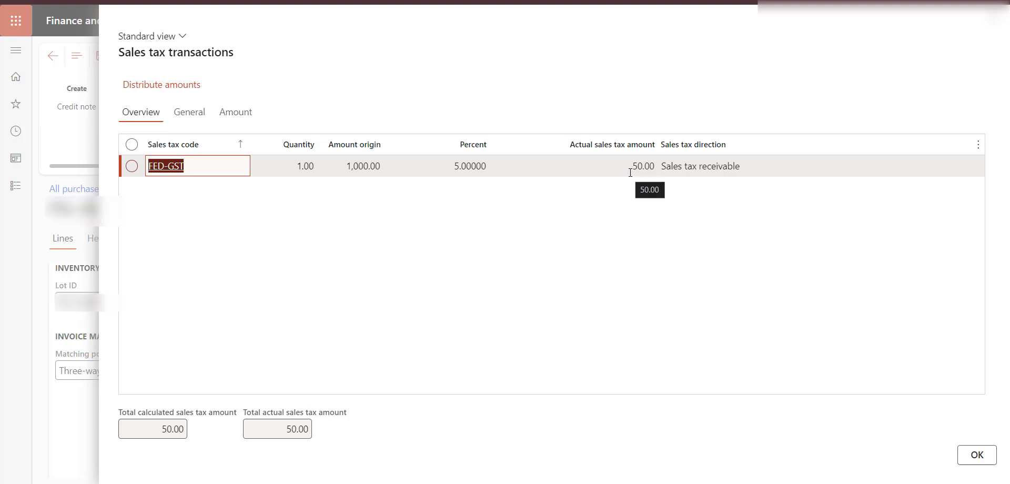
pyautogui.click(976, 455)
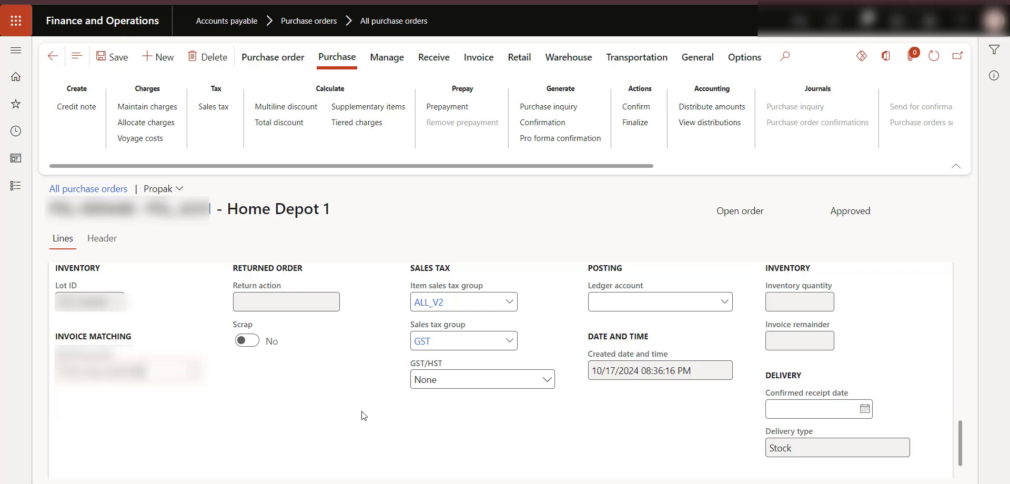
# Step: View the site record from the order line's storage dimensions and return to the purchase order
pyautogui.scroll(2, 361, 416)
pyautogui.click(225, 309)
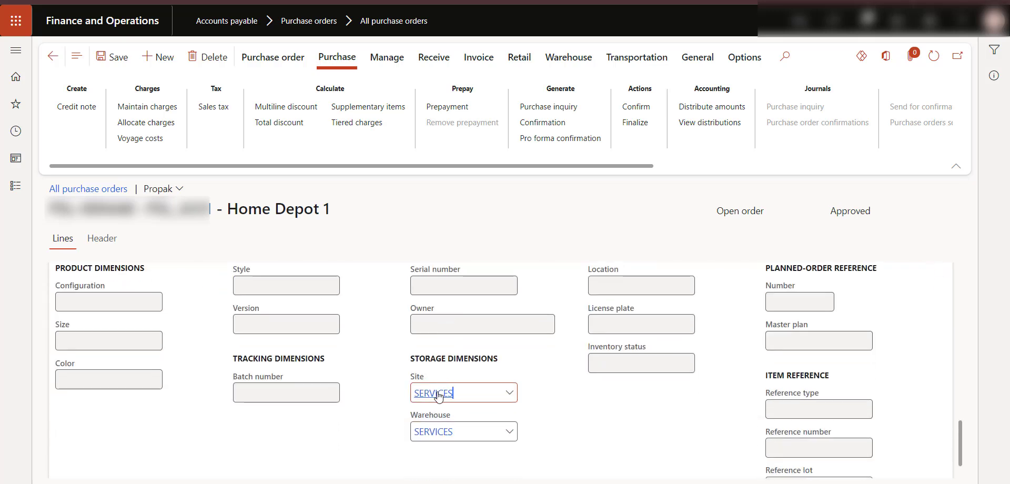
pyautogui.click(438, 393)
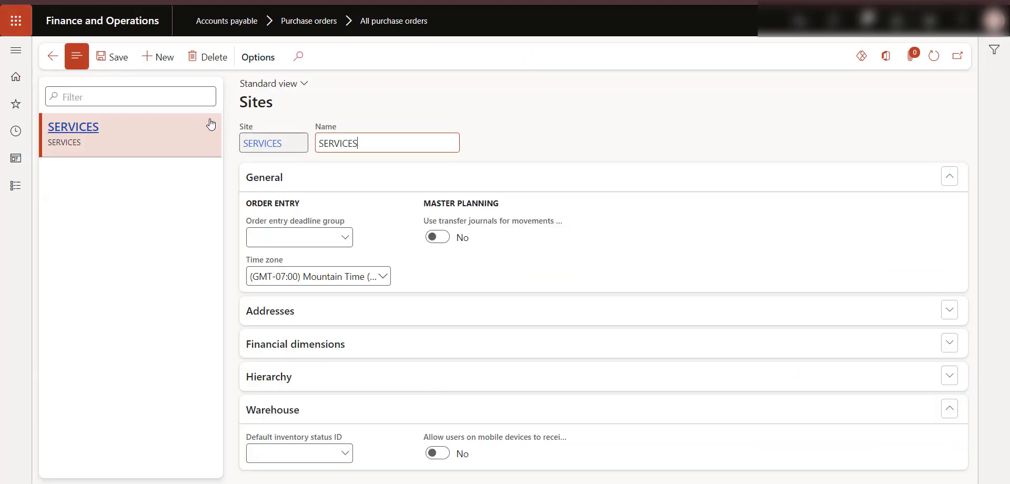
pyautogui.click(52, 56)
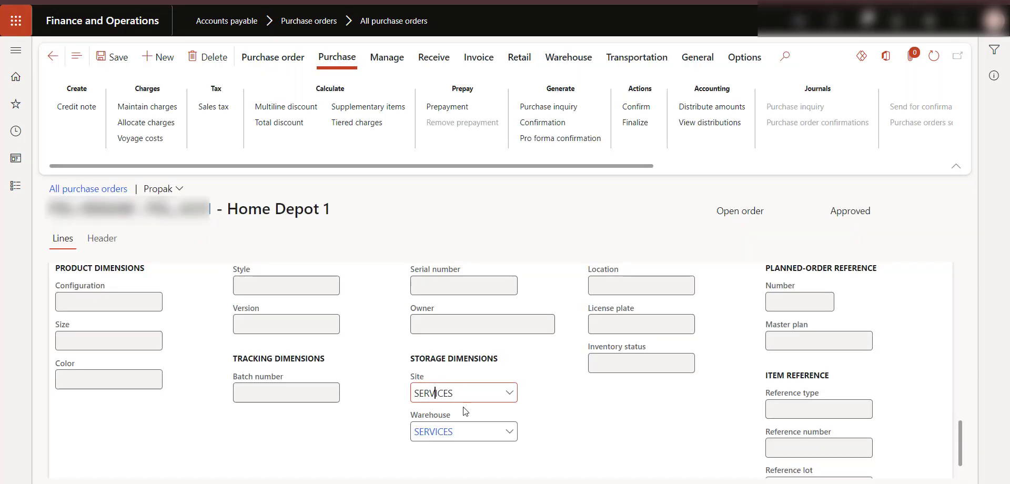
# Step: Open the order line's SERVICES warehouse record and add a new address described as "Service"
pyautogui.click(441, 432)
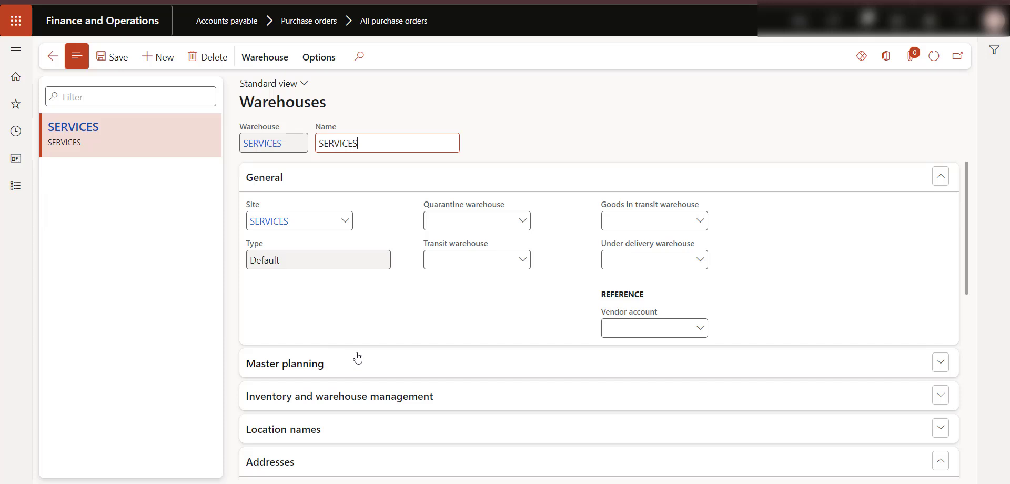
pyautogui.scroll(-3, 325, 363)
pyautogui.scroll(-2, 326, 343)
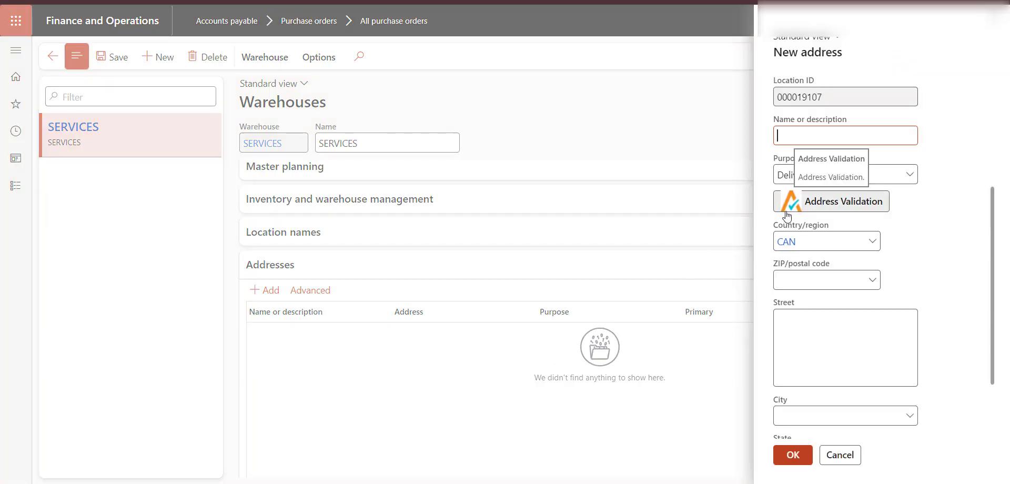
pyautogui.press('capslock')
pyautogui.write('S')
pyautogui.press('capslock')
pyautogui.write('ervice')
pyautogui.scroll(-2, 862, 306)
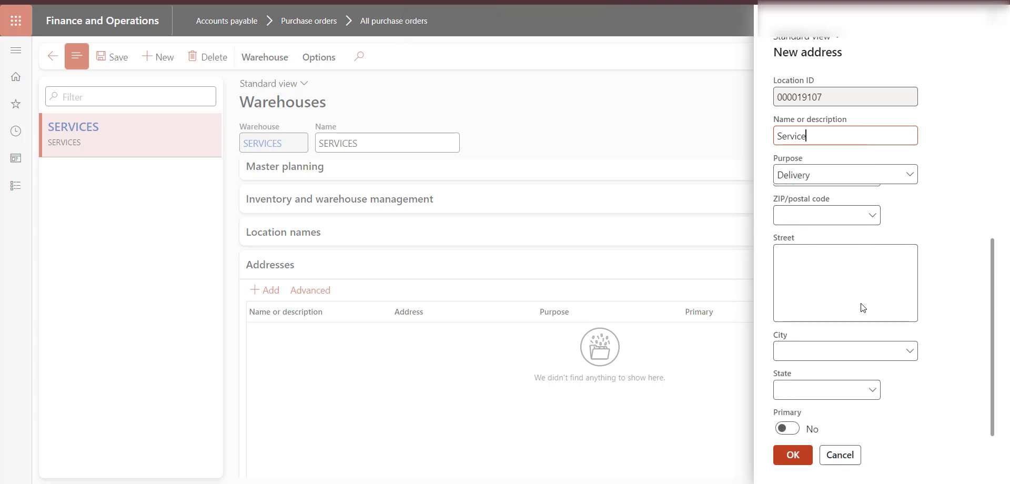
# Step: Set the state of the new warehouse address to ON
pyautogui.click(876, 395)
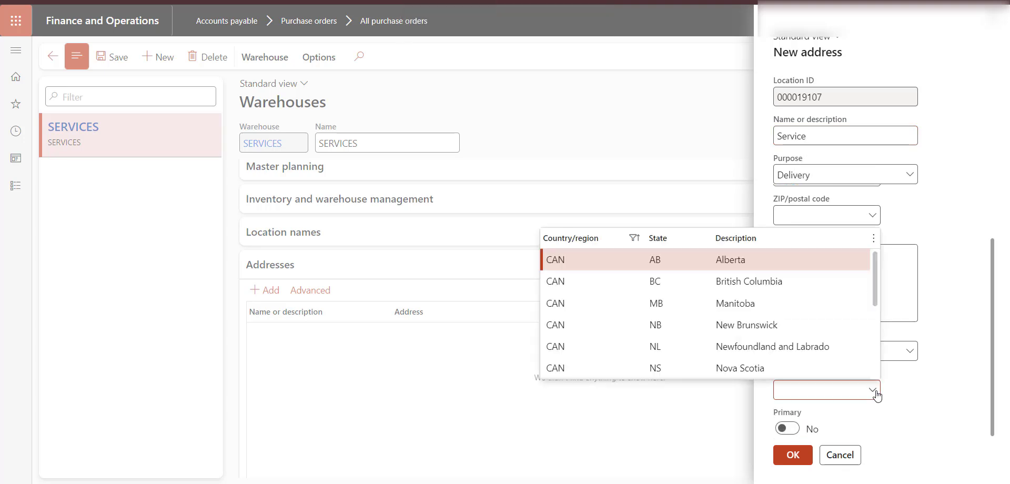
pyautogui.write('on')
pyautogui.press('Return')
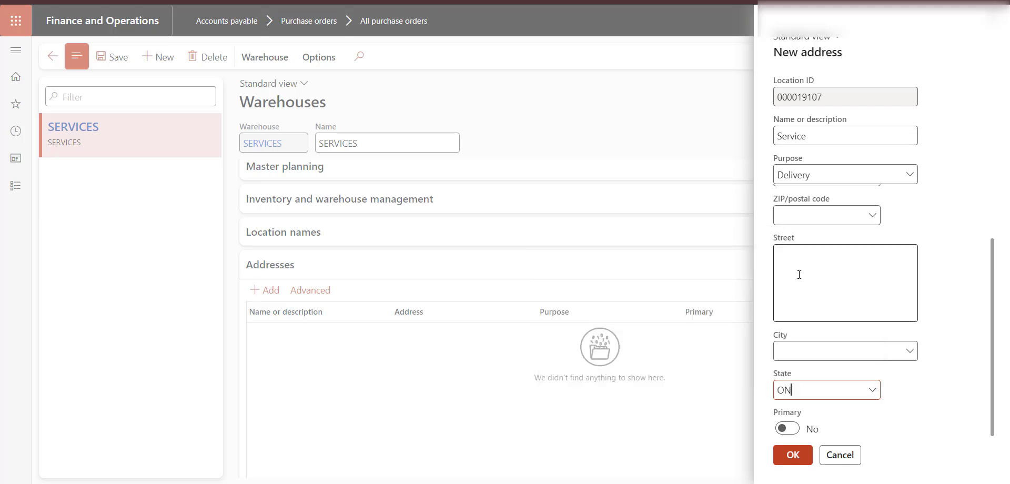
# Step: Enter "test" as the street of the new warehouse address
pyautogui.click(839, 280)
pyautogui.write('test')
pyautogui.click(866, 348)
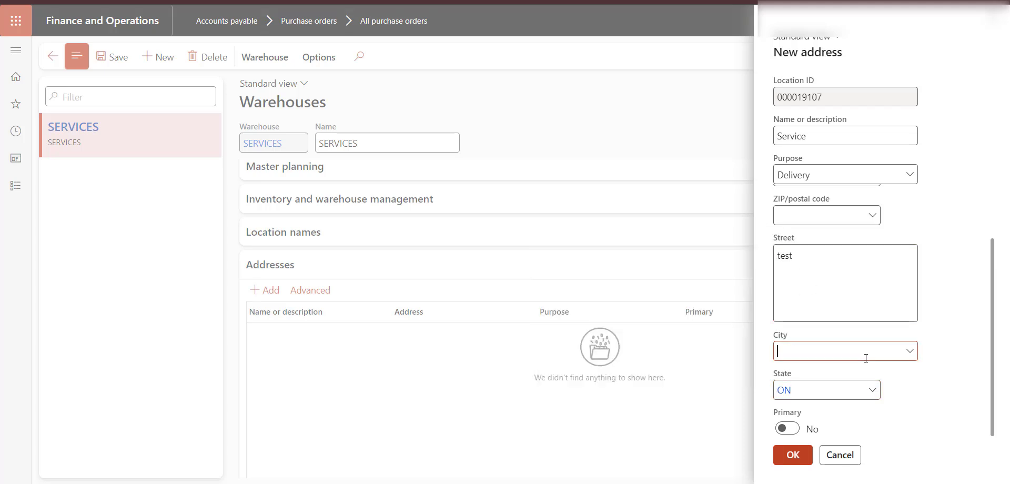
# Step: Assign ZIP/postal code K0A 0A1 for Casselman to the new address, make it primary and confirm it
pyautogui.click(873, 217)
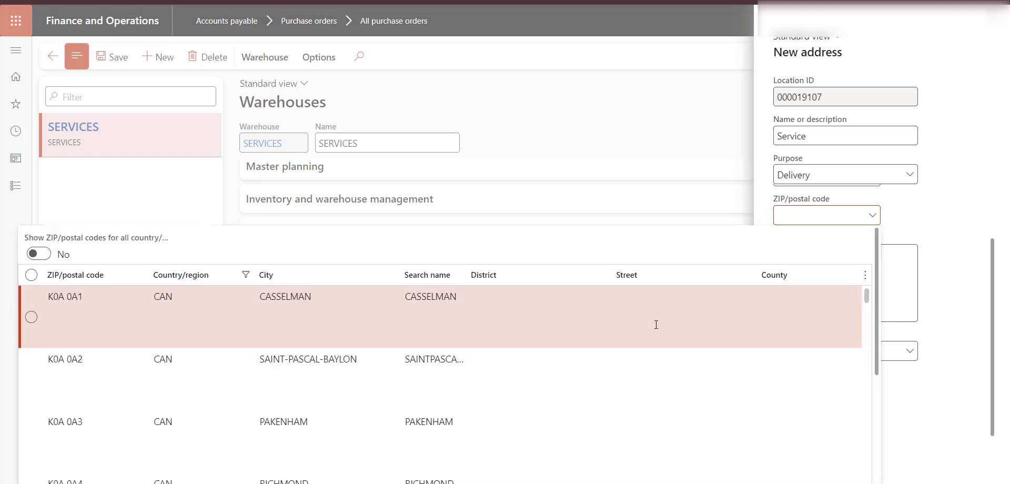
pyautogui.click(656, 322)
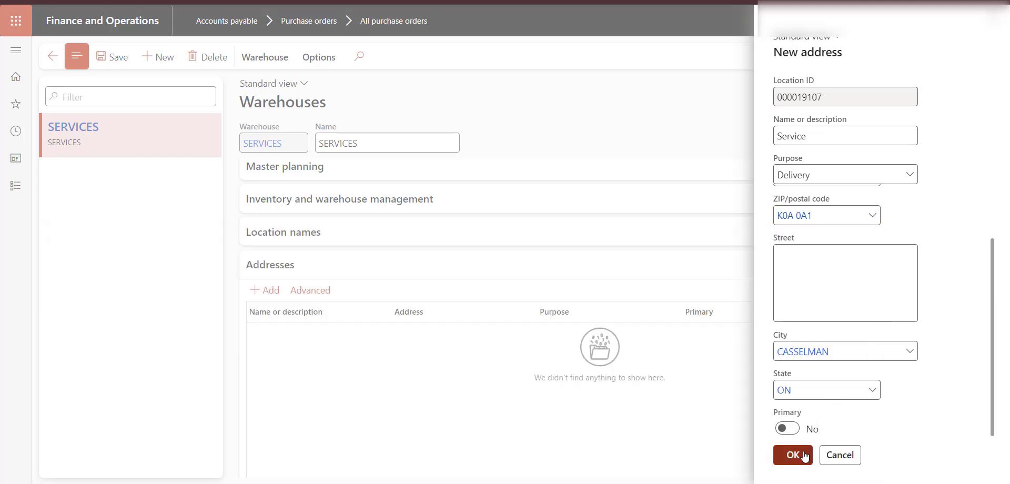
pyautogui.click(787, 428)
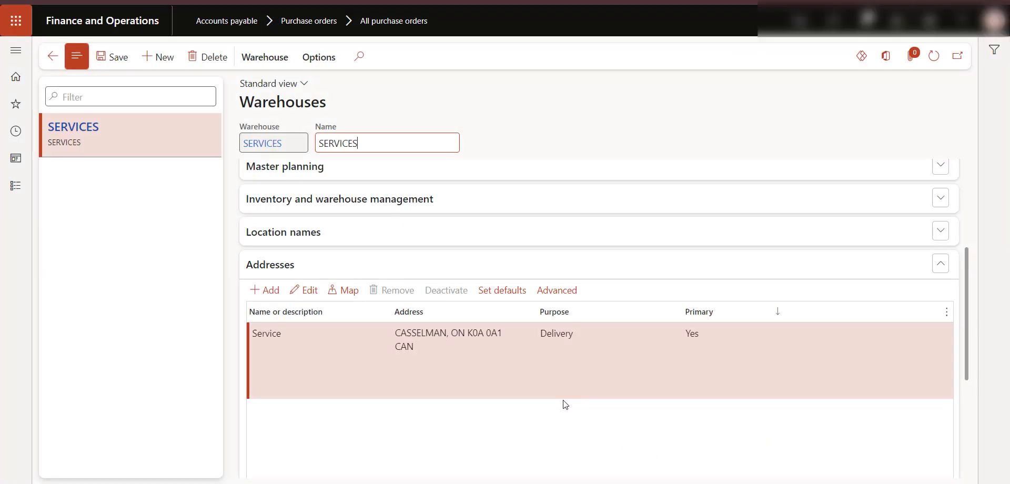
# Step: Set the sales tax group to ON-HST in the Service address's advanced details, save and return to the warehouse
pyautogui.click(553, 294)
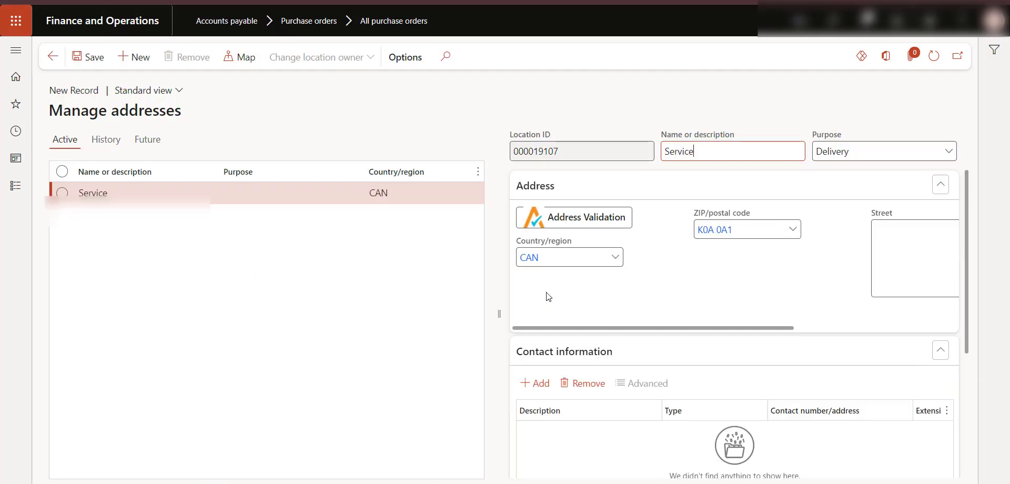
pyautogui.scroll(-3, 619, 322)
pyautogui.scroll(-2, 620, 326)
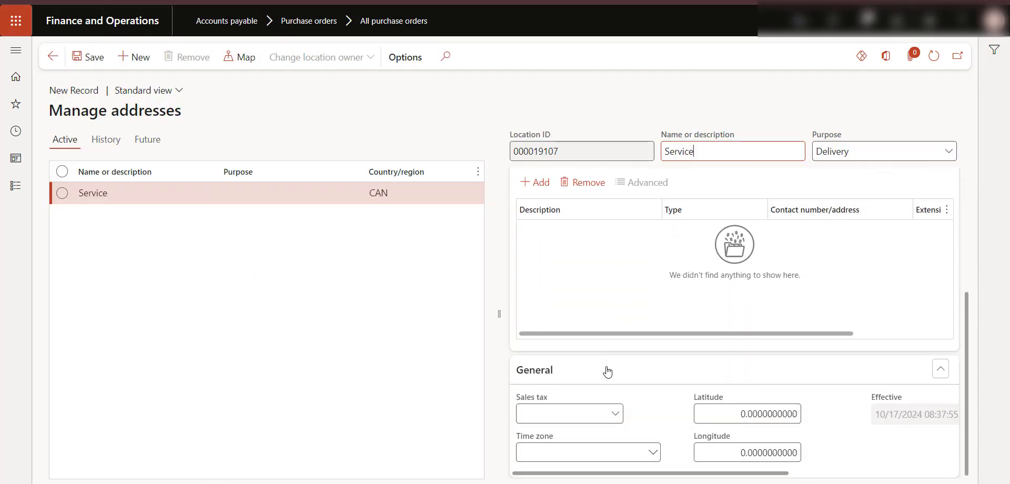
pyautogui.click(612, 415)
pyautogui.click(612, 415)
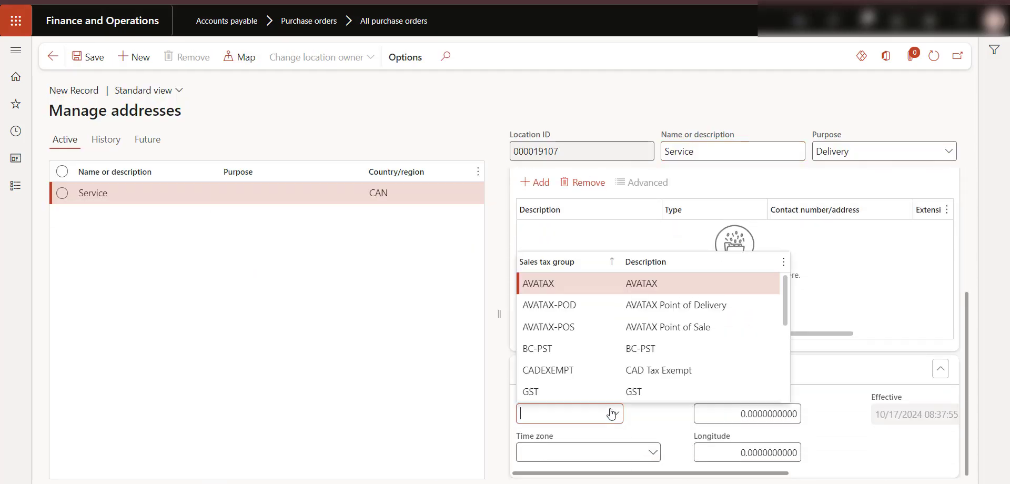
pyautogui.scroll(-3, 605, 389)
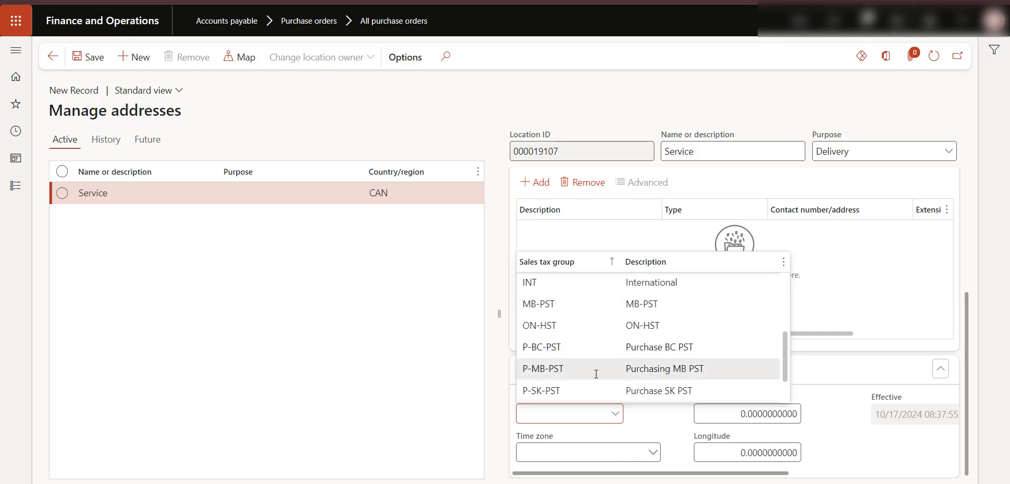
pyautogui.click(579, 327)
pyautogui.click(90, 56)
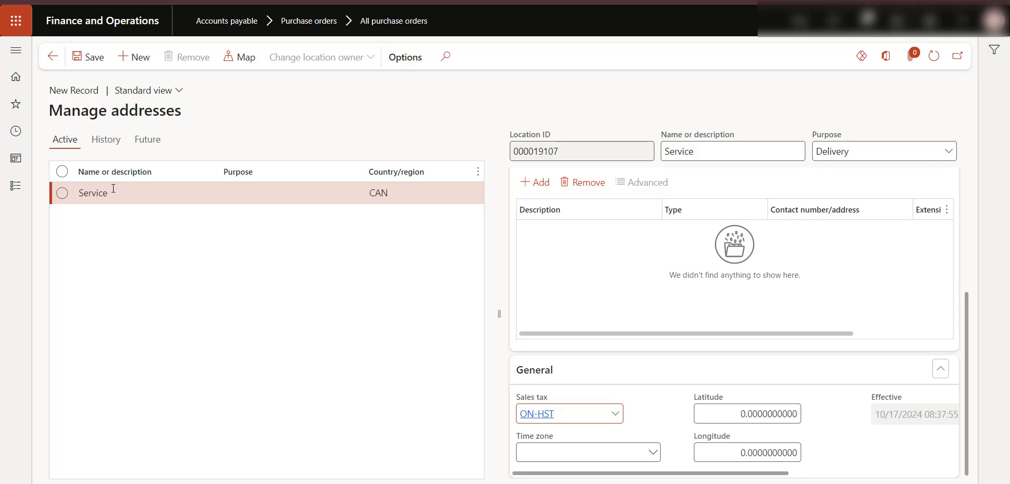
pyautogui.click(57, 60)
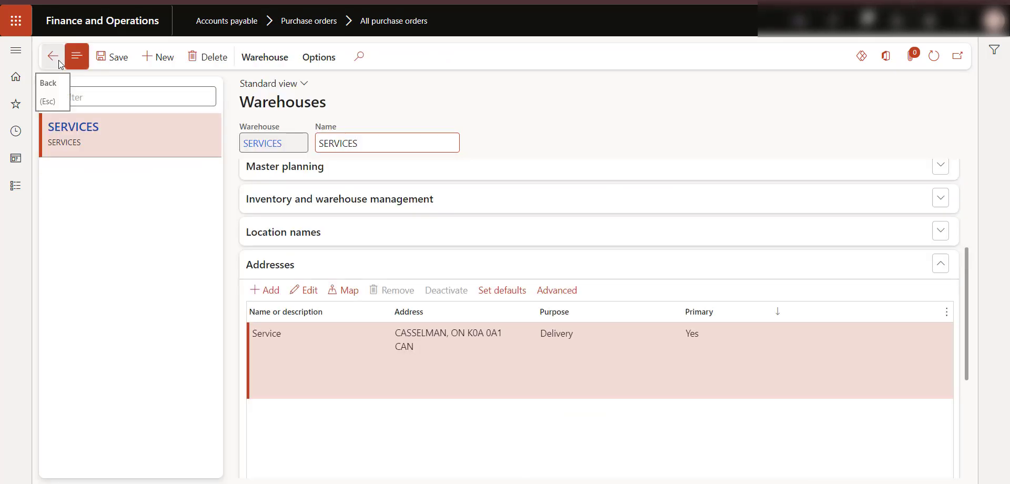
# Step: Return to the Home Depot purchase order and remove its existing Advertising line
pyautogui.click(59, 60)
pyautogui.scroll(5, 367, 397)
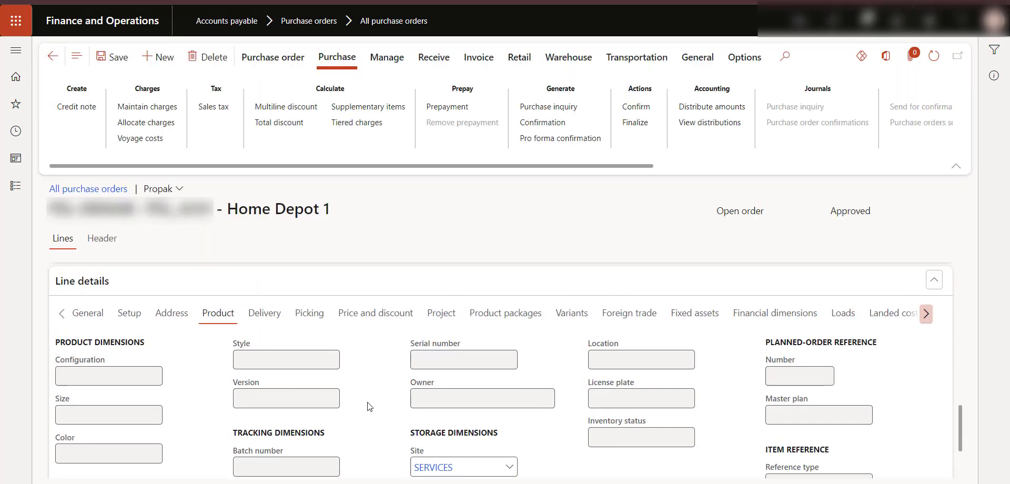
pyautogui.scroll(1, 147, 333)
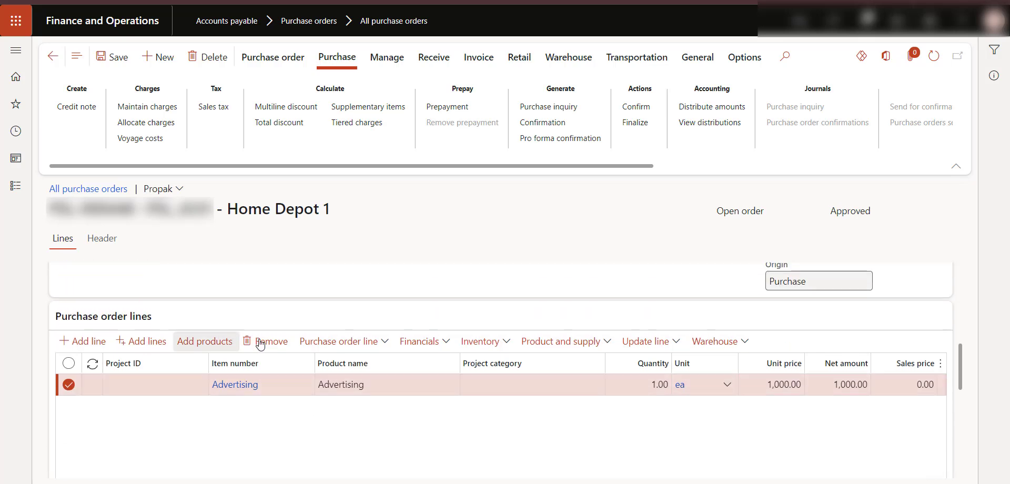
pyautogui.click(263, 341)
pyautogui.click(584, 246)
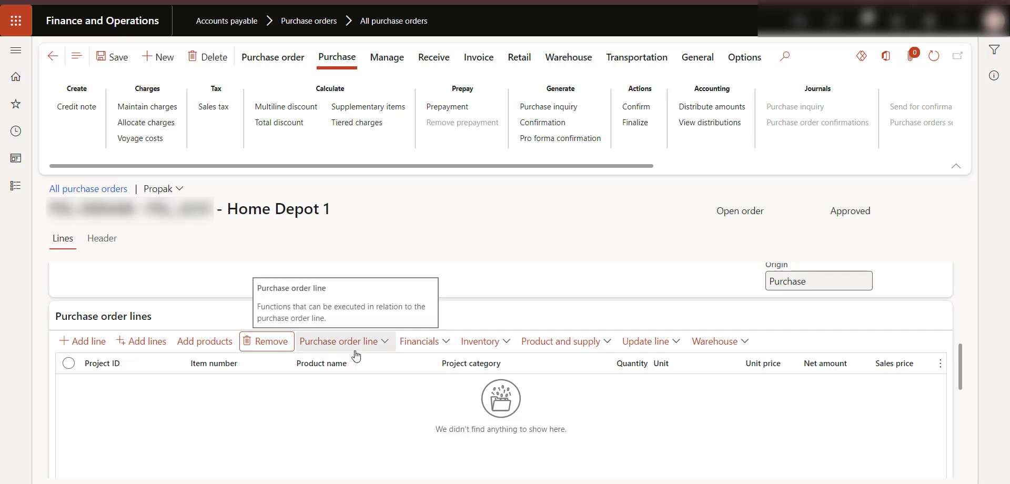
# Step: Add a purchase order line for the item Advertising with a unit price of 1,000.00 and save the order
pyautogui.click(195, 394)
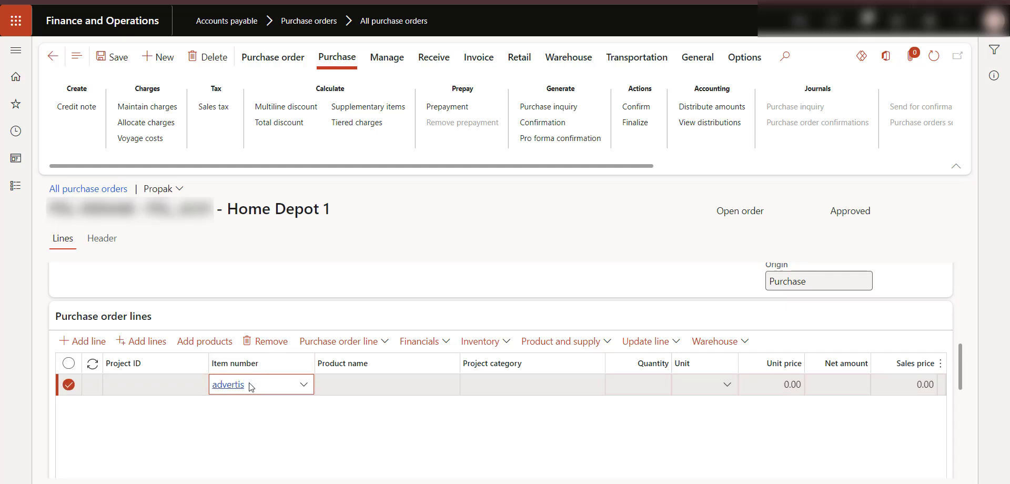
pyautogui.click(367, 252)
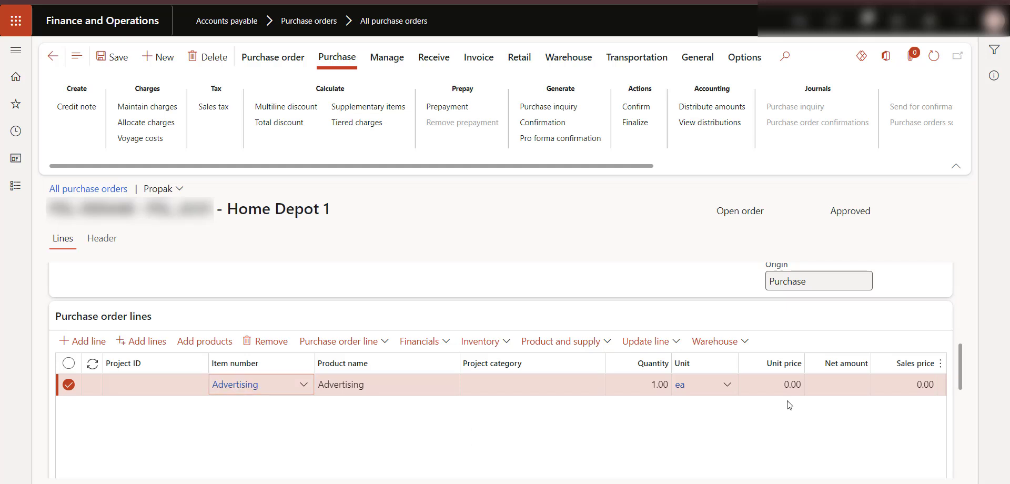
pyautogui.click(776, 386)
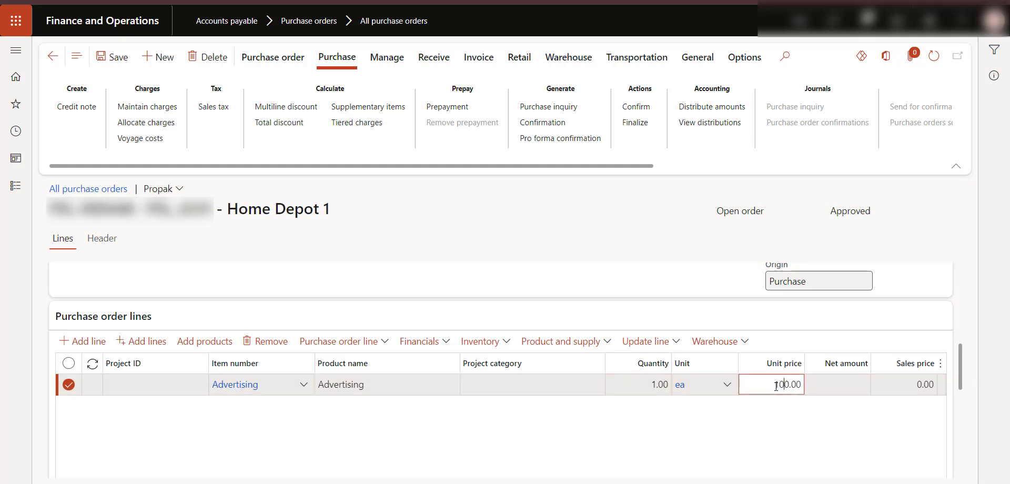
pyautogui.click(112, 57)
# Step: Check the new line's sales tax groups and review the tax code, percent and actual amount in its sales tax transactions
pyautogui.scroll(-5, 580, 338)
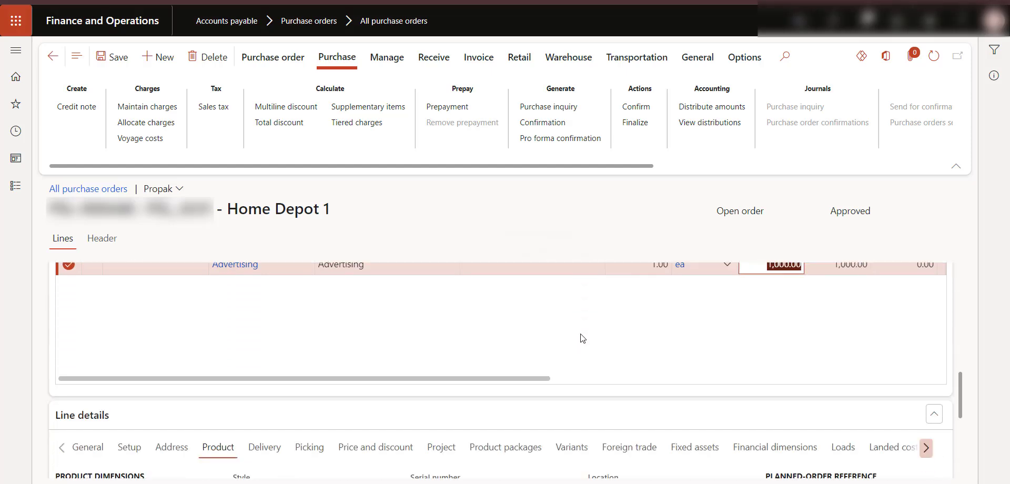
pyautogui.click(129, 305)
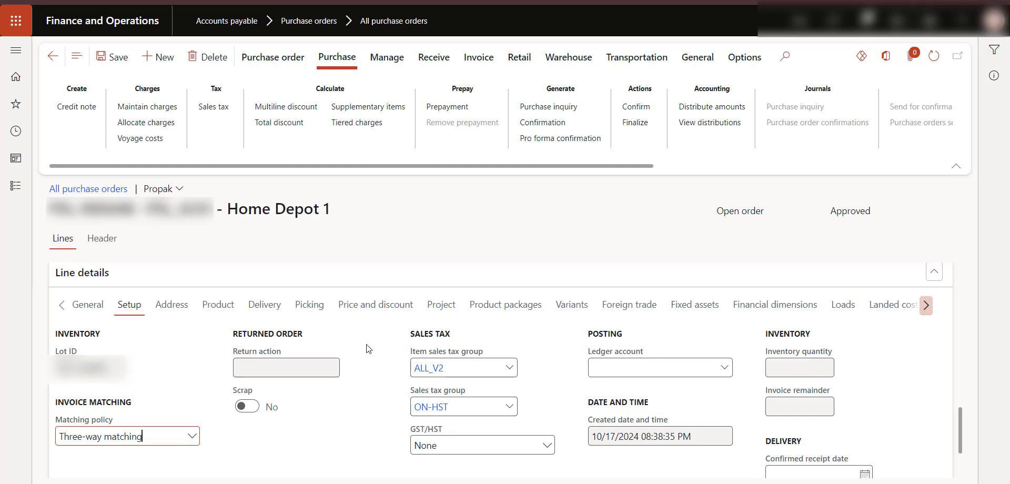
pyautogui.click(226, 111)
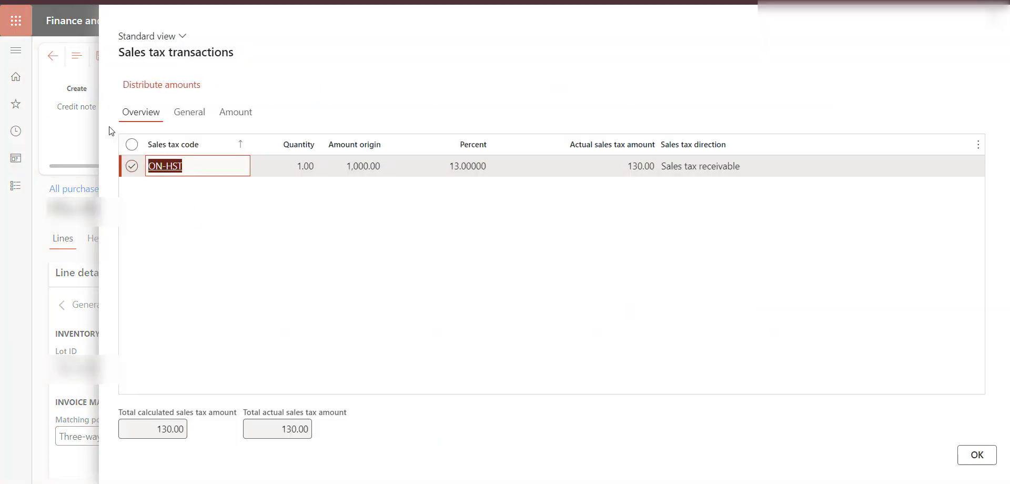
pyautogui.click(168, 151)
pyautogui.click(461, 165)
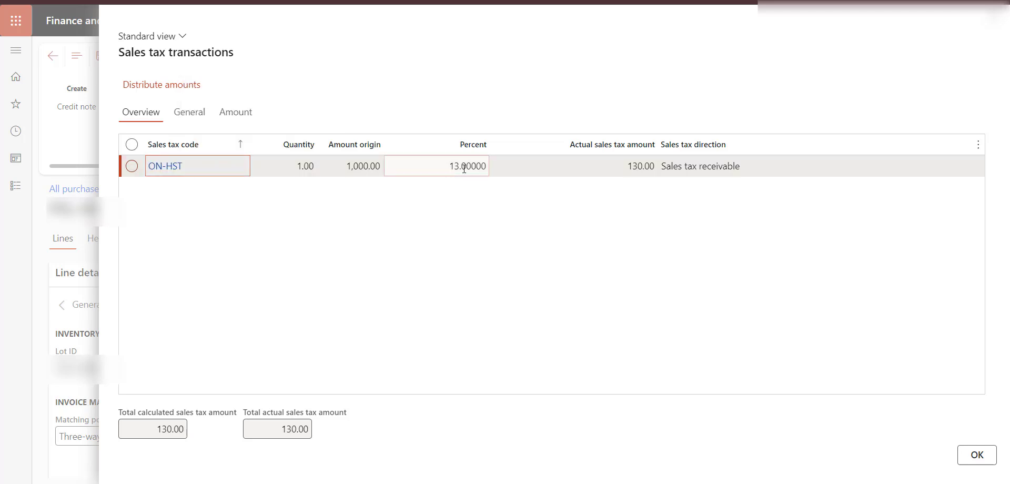
pyautogui.click(610, 167)
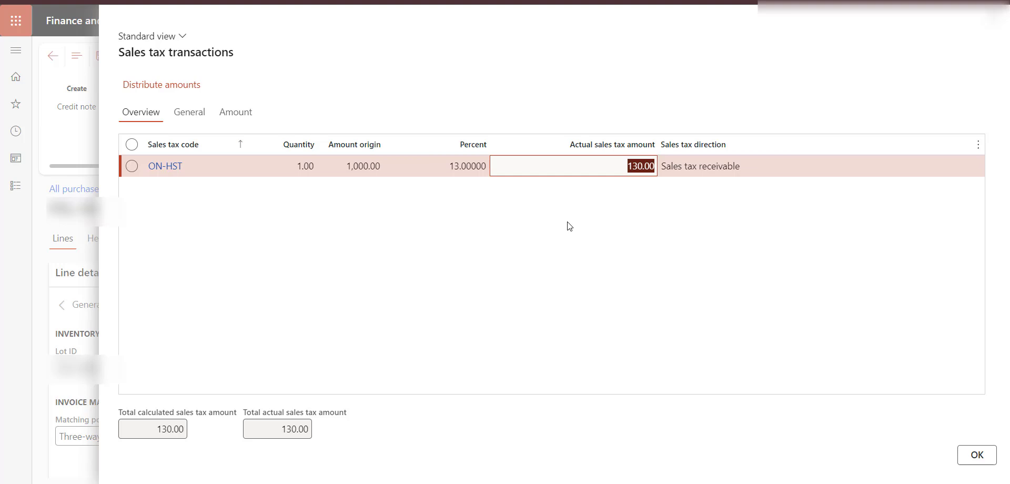
pyautogui.click(970, 462)
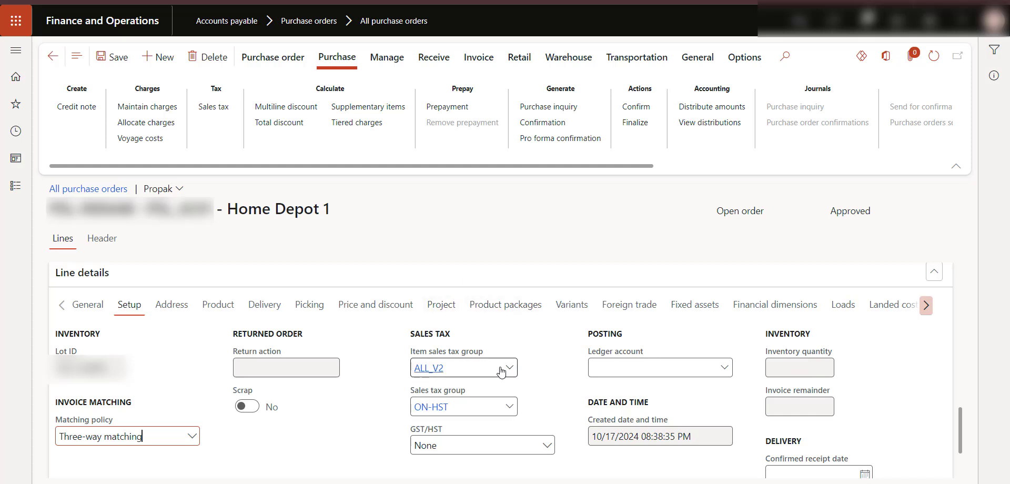
# Step: Switch to the PowerPoint presentation and view the "Demo – PO GST" slide followed by the "Demo – PO HST" slide
pyautogui.moveTo(501, 371)
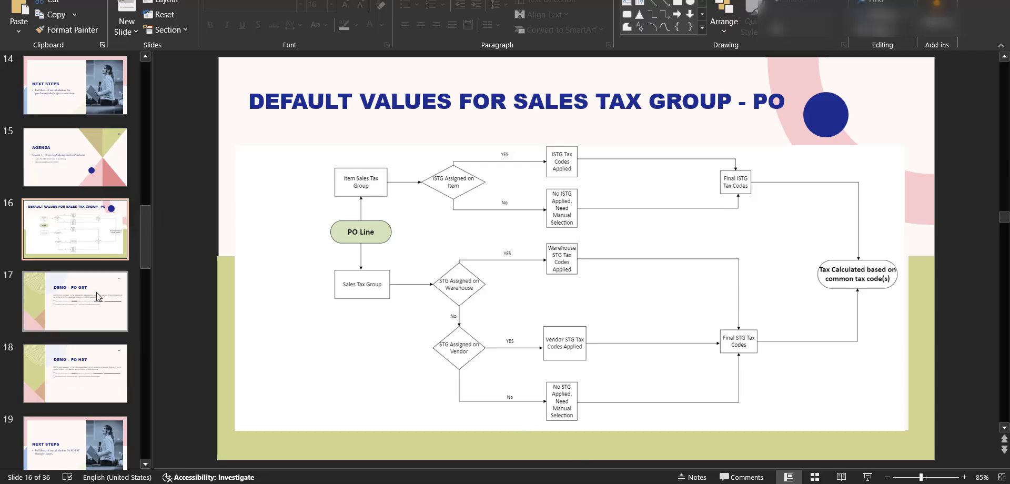
pyautogui.click(97, 300)
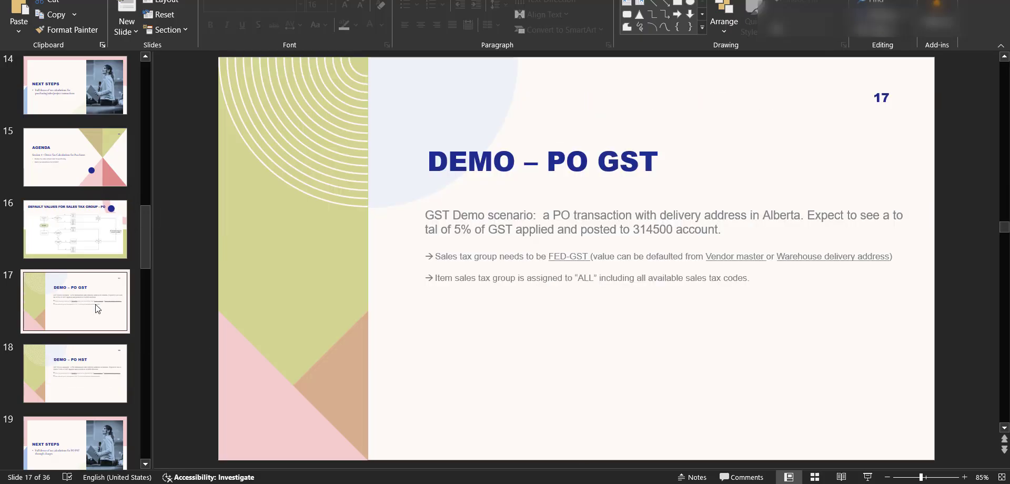
pyautogui.click(89, 368)
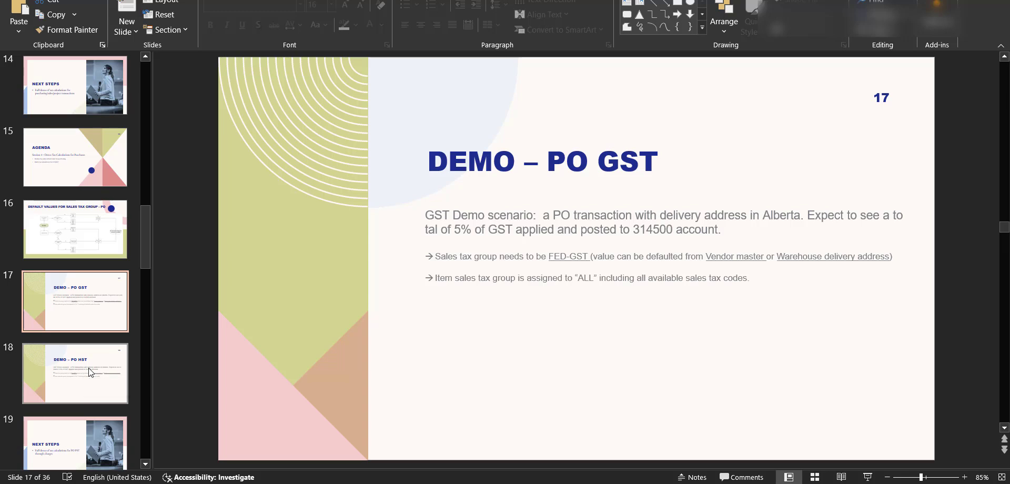